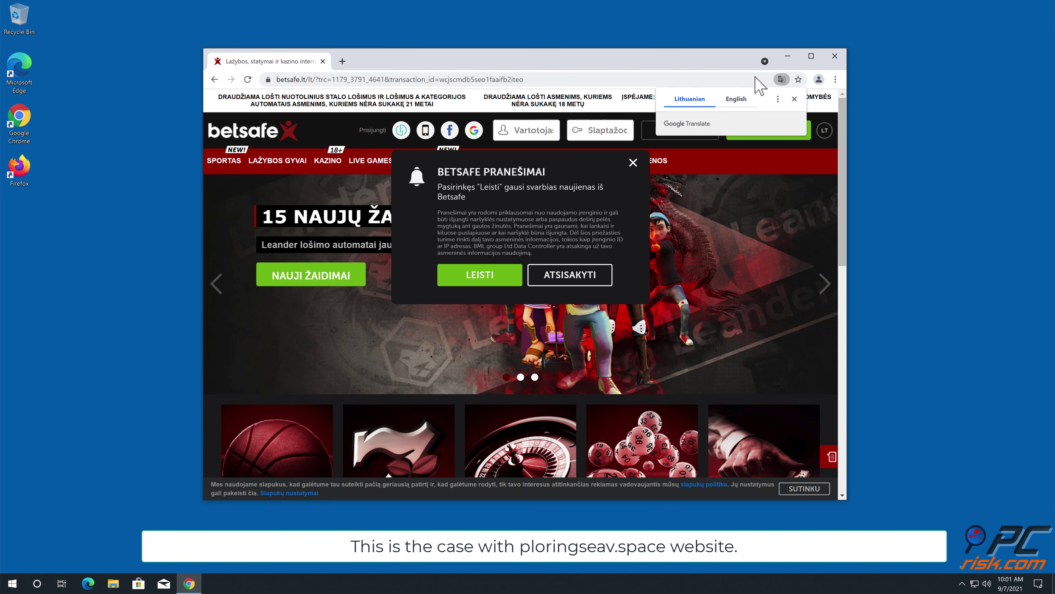
left_click(834, 57)
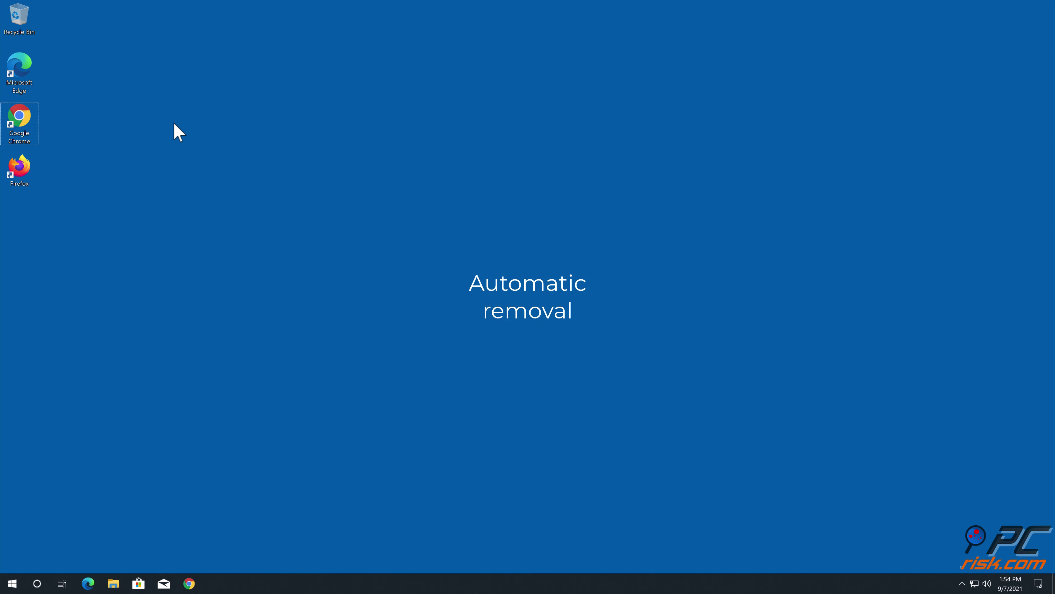
double_click(29, 122)
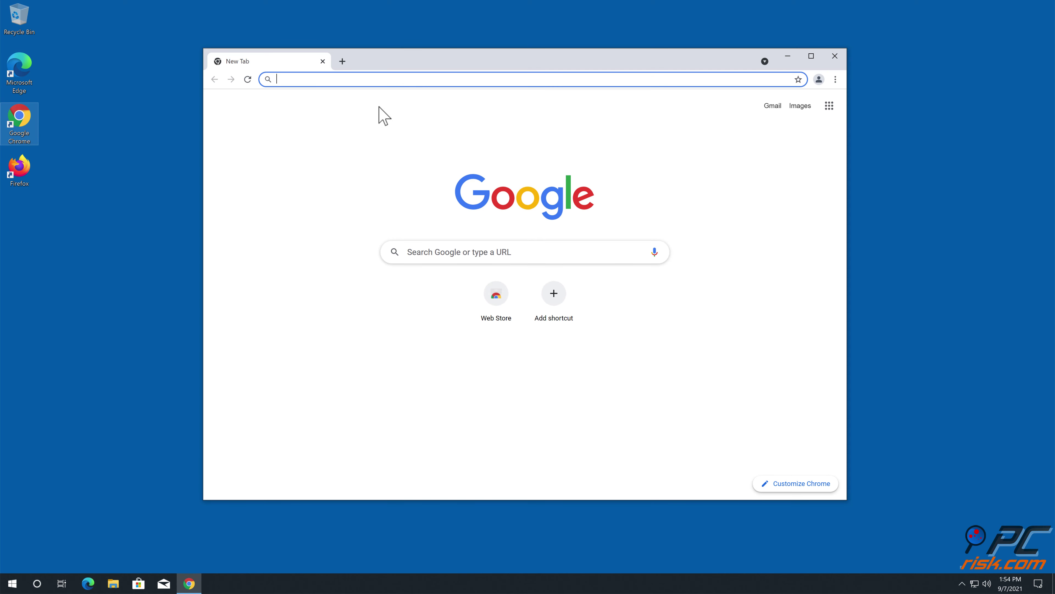
type("www.comboclea")
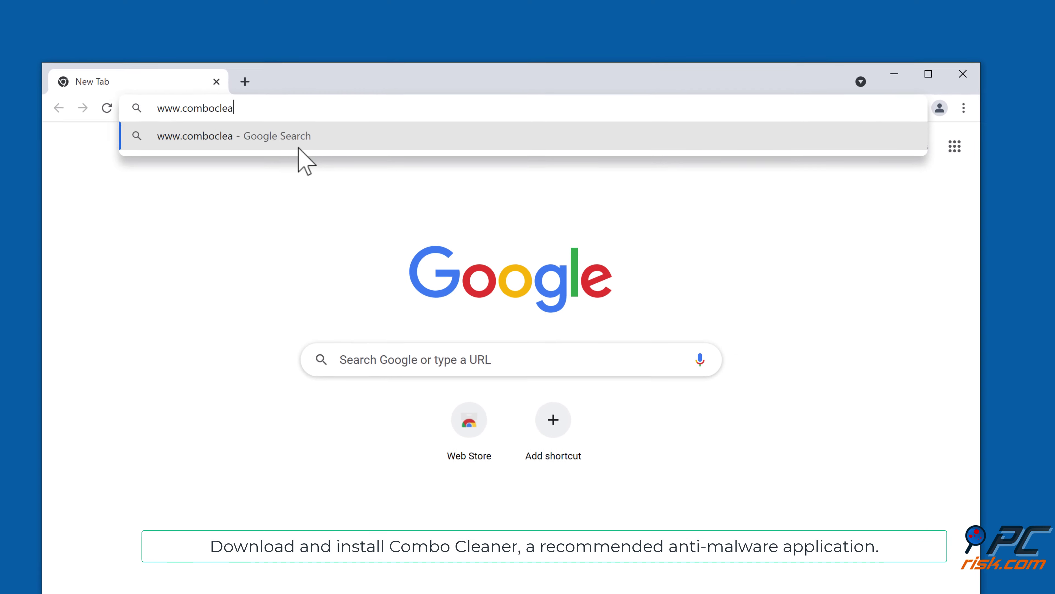
type("ner.com")
key("Return")
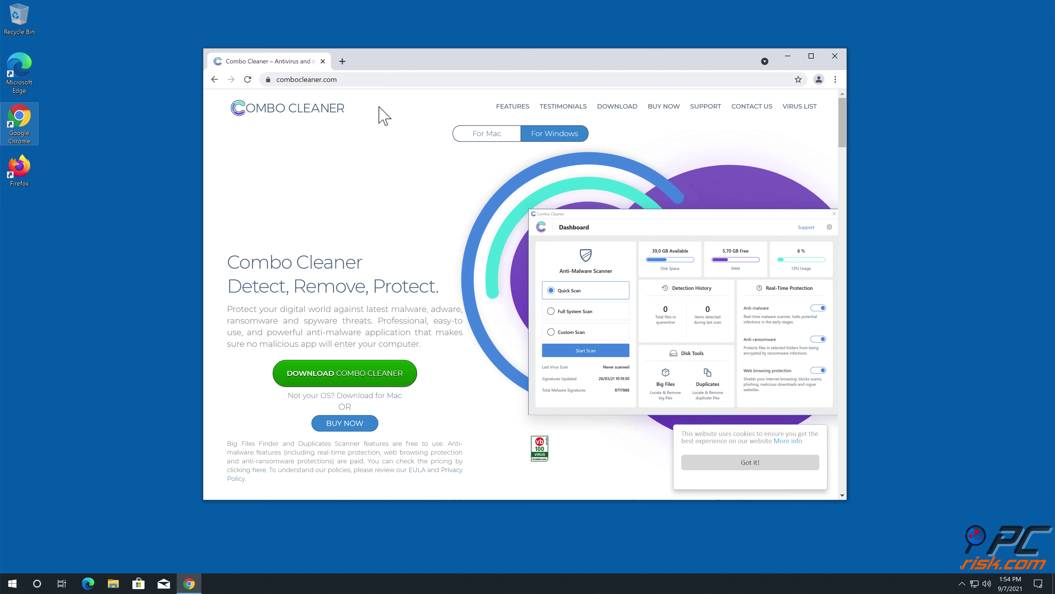
Download CCSetup.exe and install Combo Cleaner in its default folder, keeping Start Combo Cleaner enabled, and close the browser
left_click(365, 383)
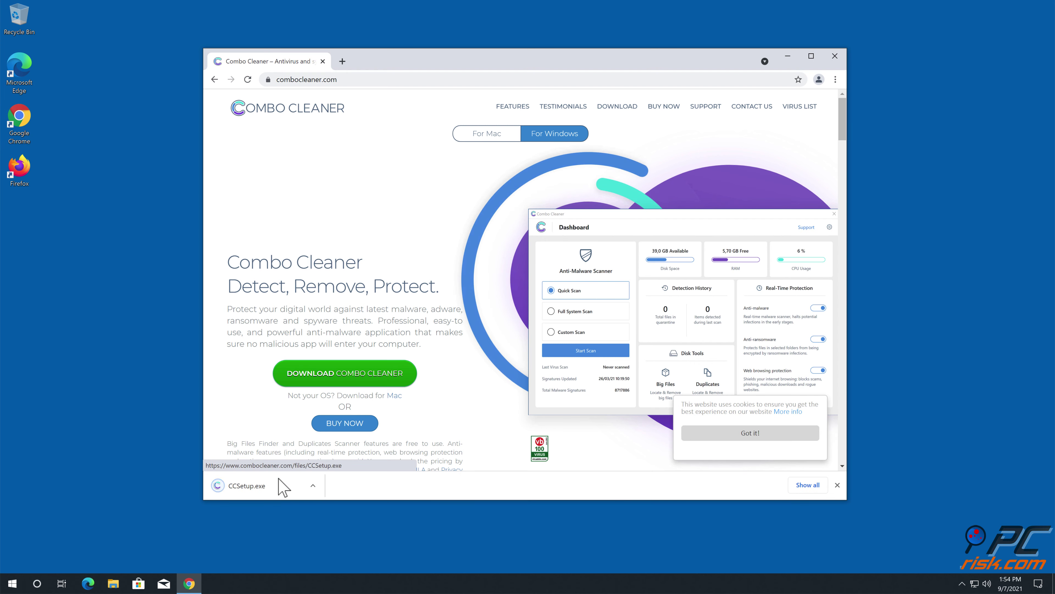
left_click(282, 486)
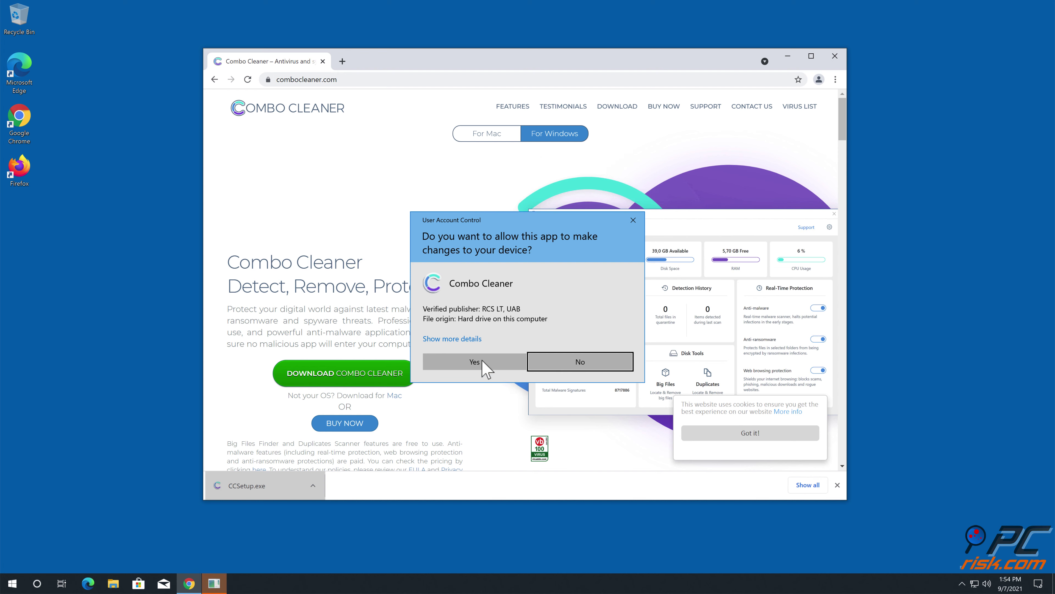
left_click(492, 367)
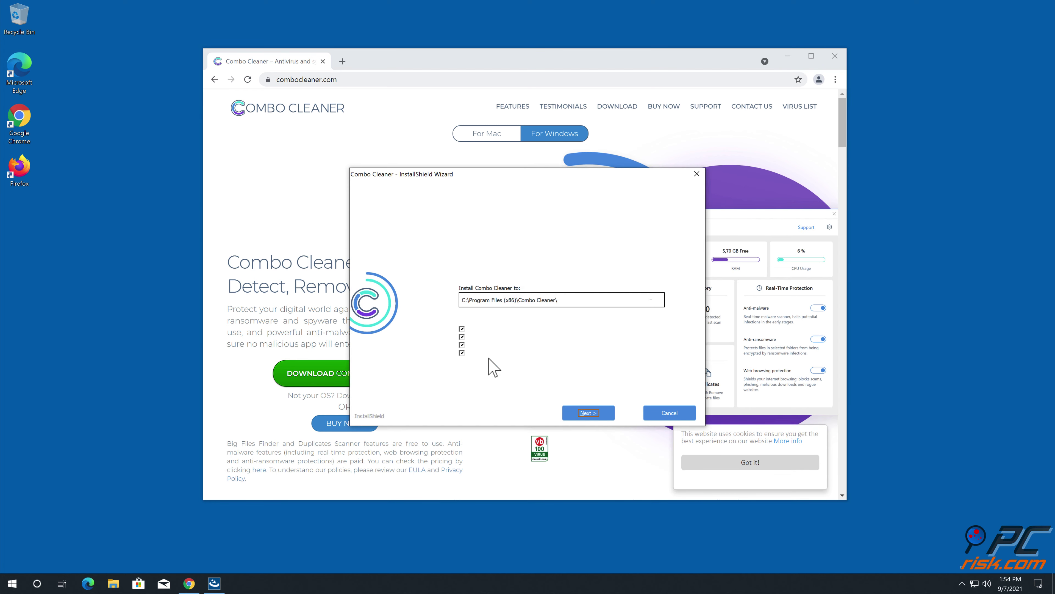
left_click(588, 413)
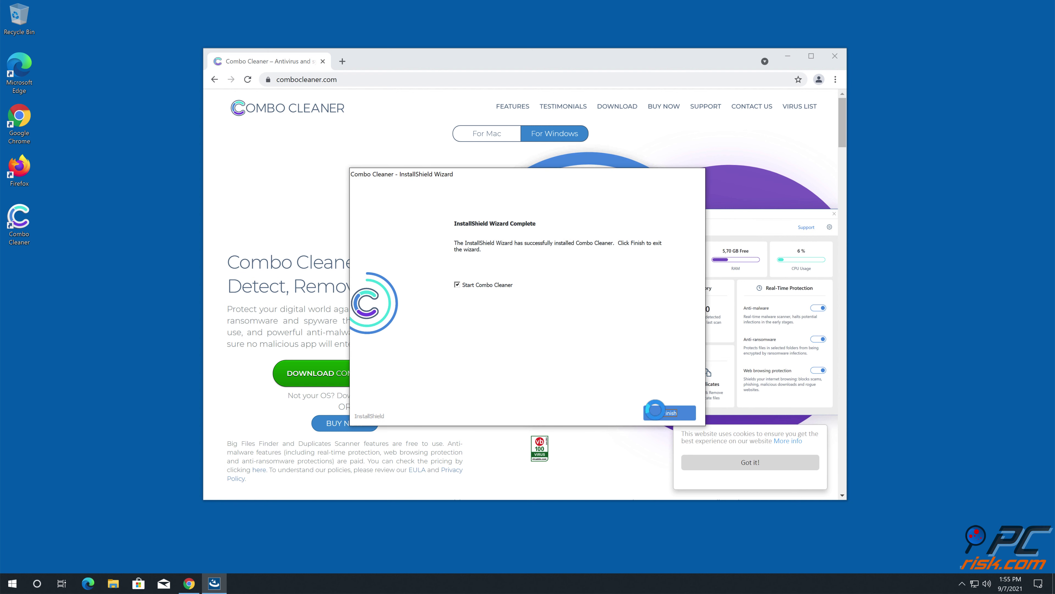
left_click(655, 409)
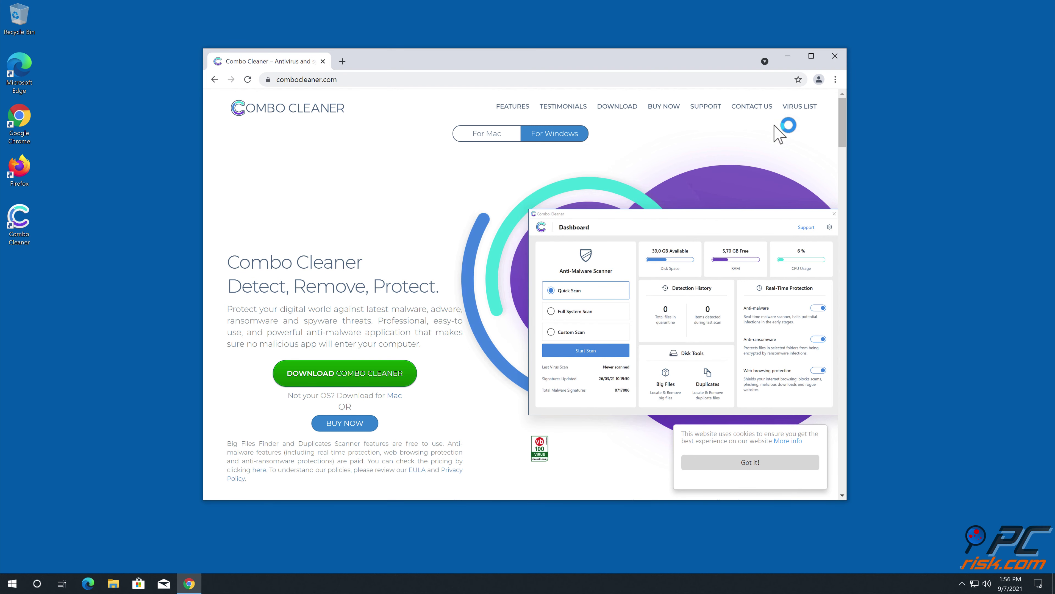
left_click(834, 56)
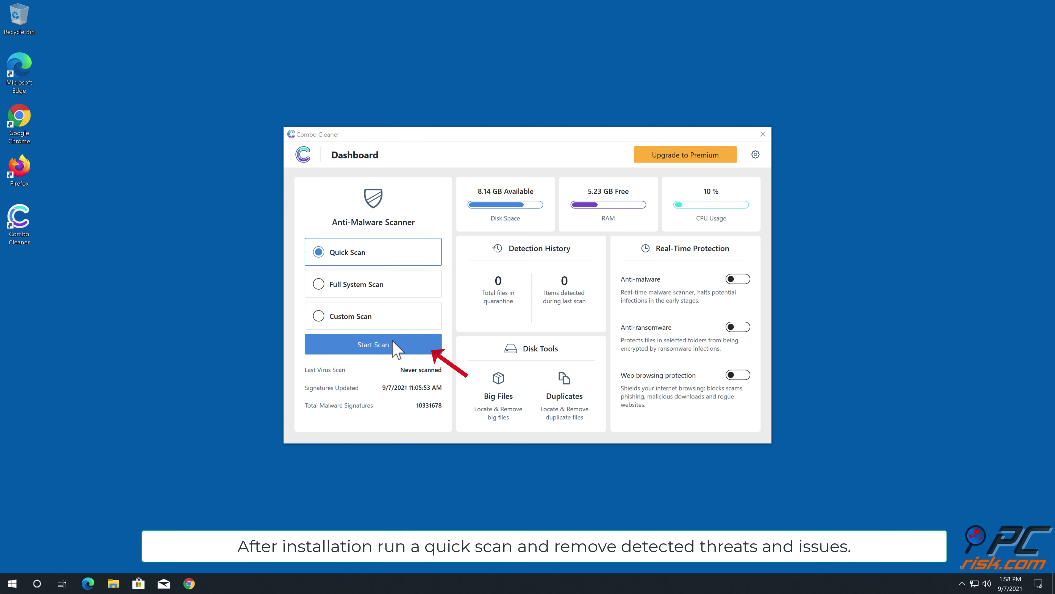
Run a Quick Scan in Combo Cleaner and move the zmtwu.ploringseav.space Ads threat to quarantine
left_click(395, 348)
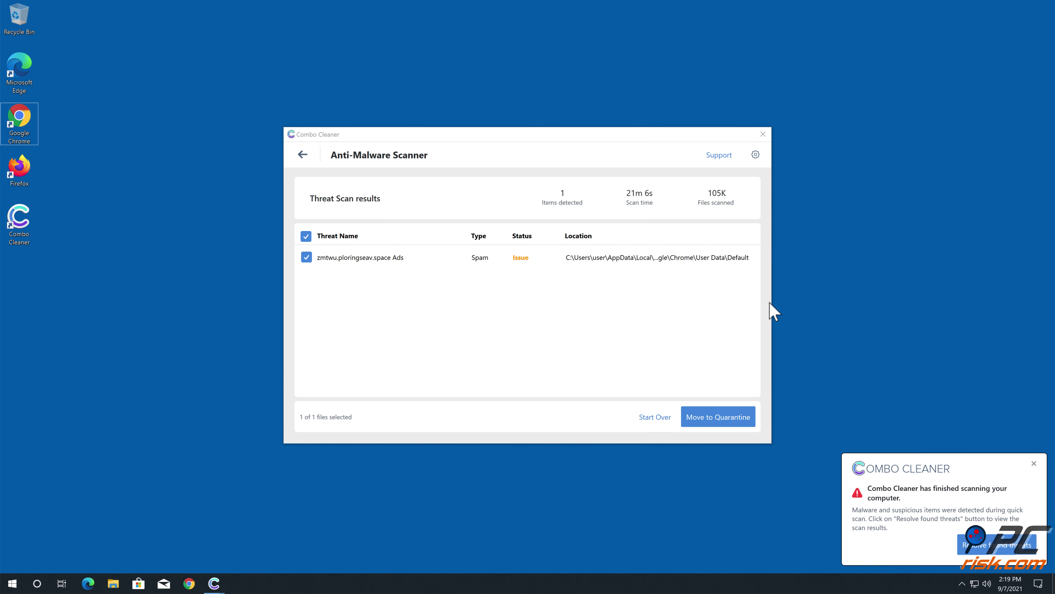
left_click(722, 415)
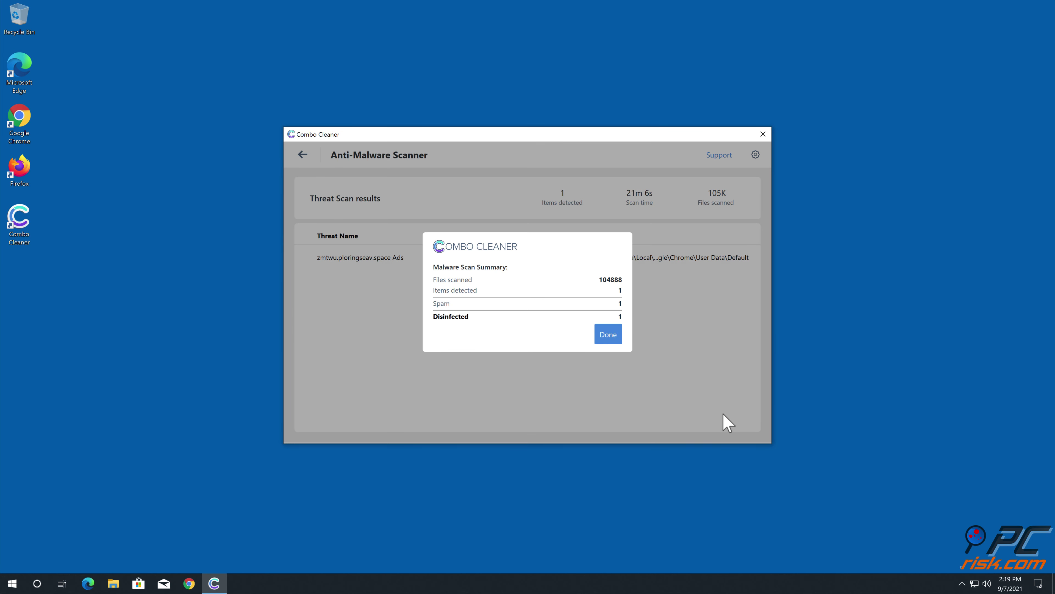
left_click(608, 335)
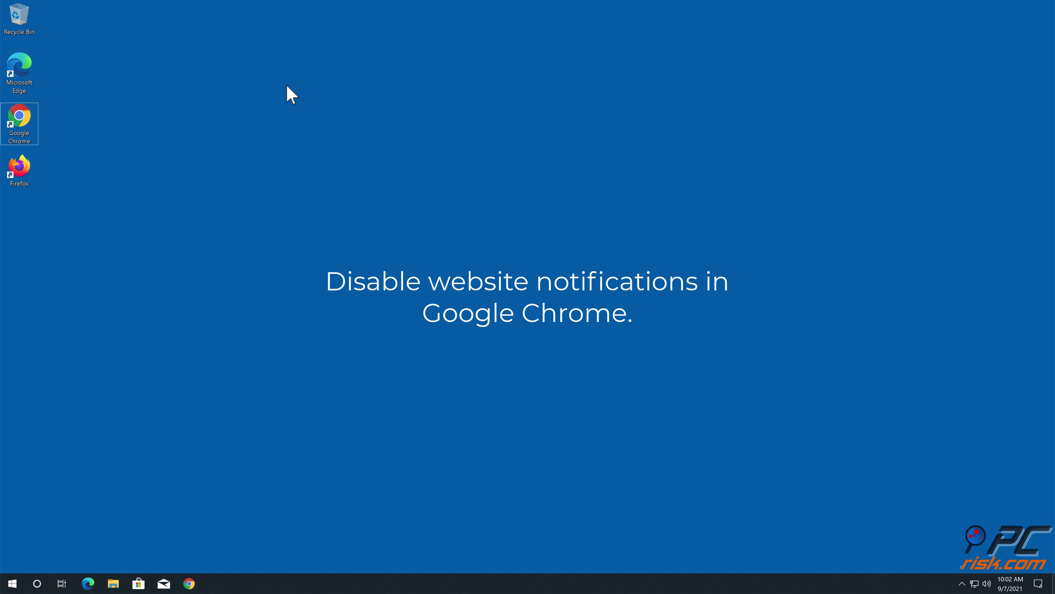
Open Google Chrome and go to the Notifications permissions under Site Settings in Privacy and security
double_click(20, 113)
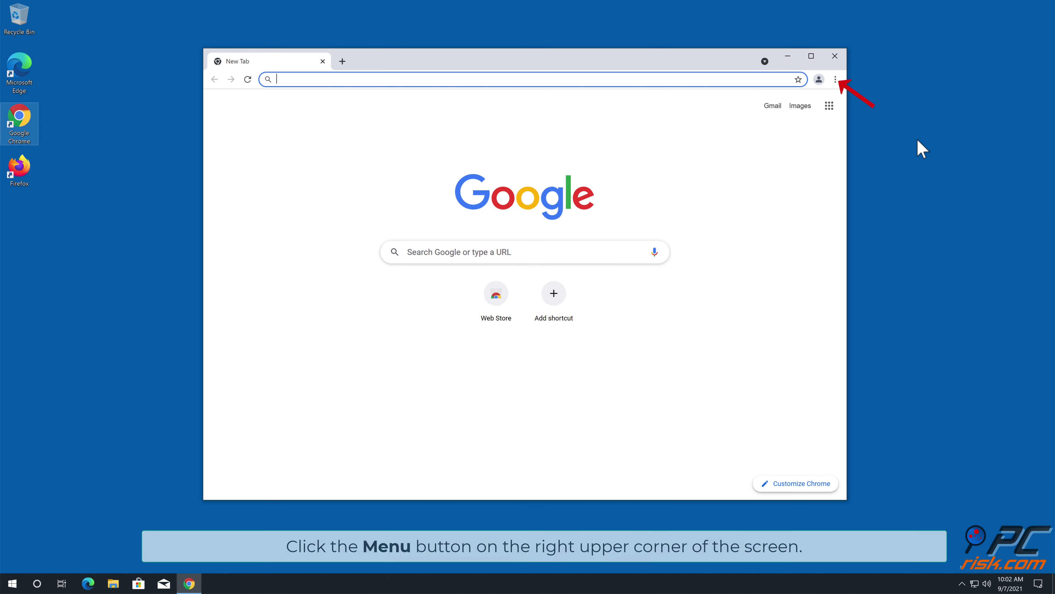
left_click(836, 80)
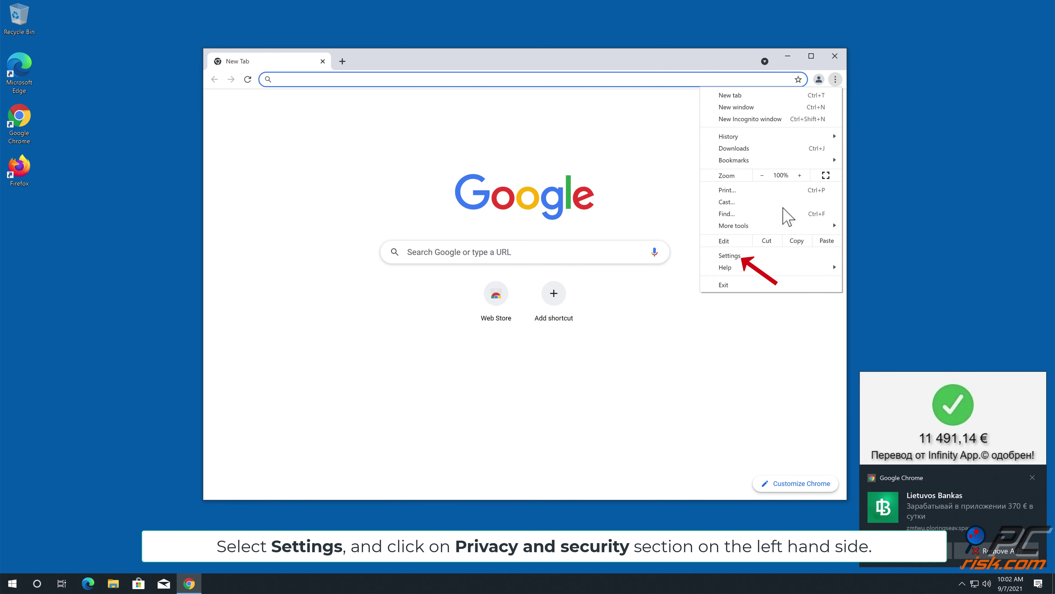
left_click(730, 256)
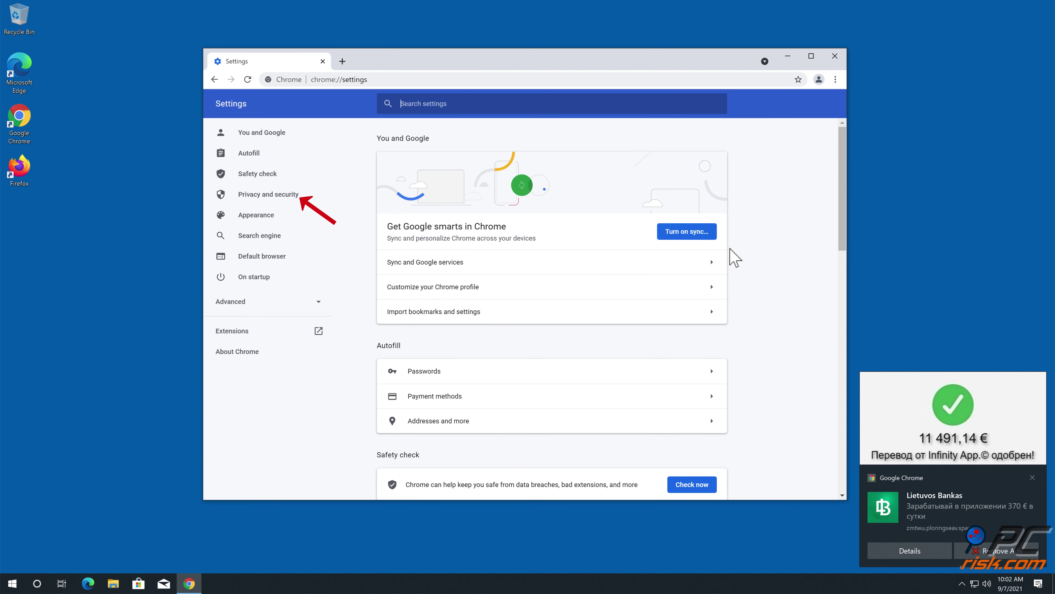
left_click(270, 195)
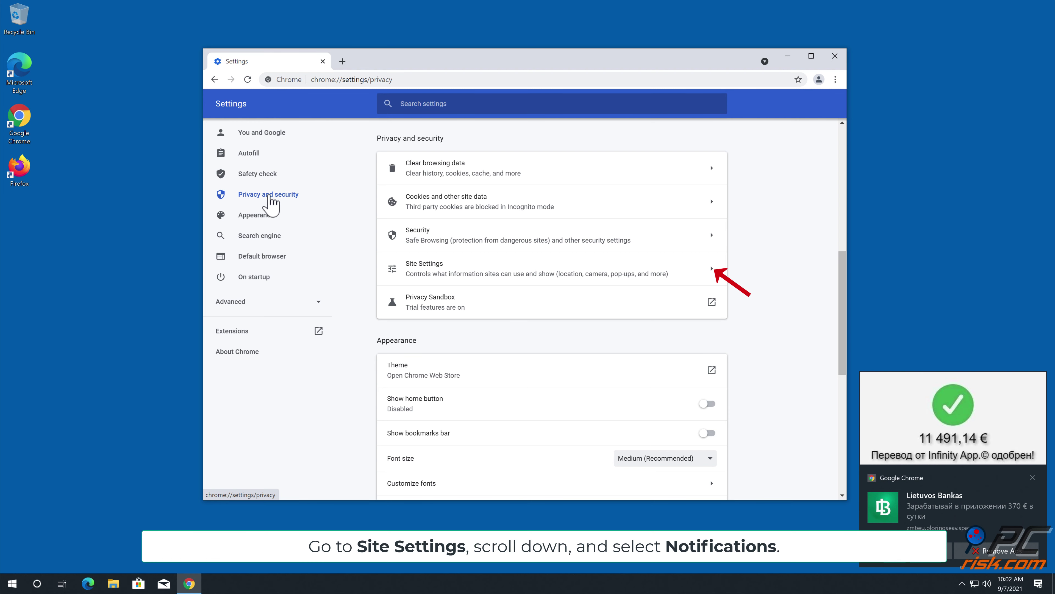
left_click(713, 269)
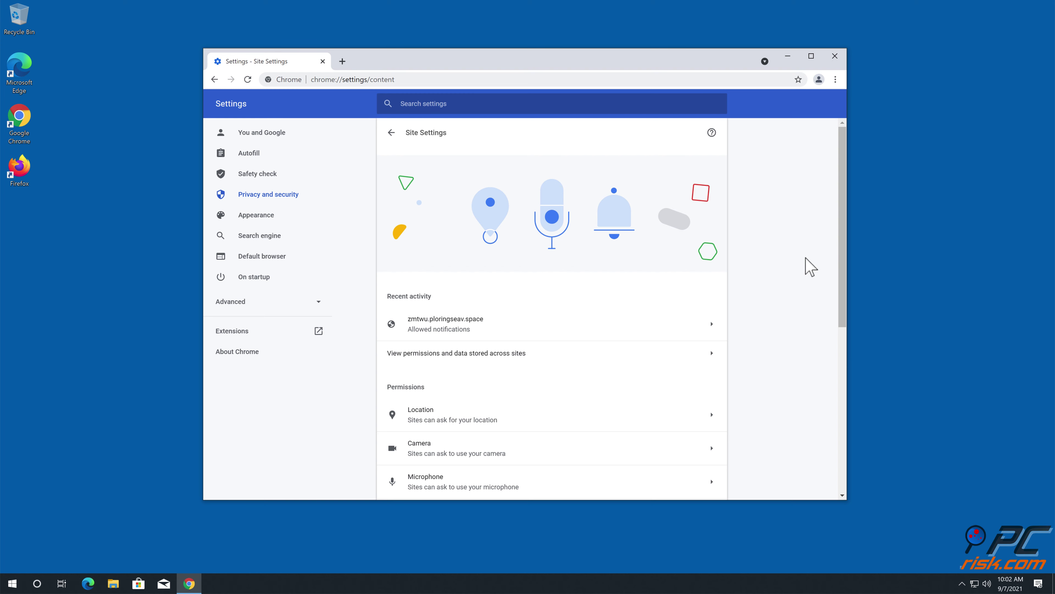
left_click_drag(840, 250, 833, 369)
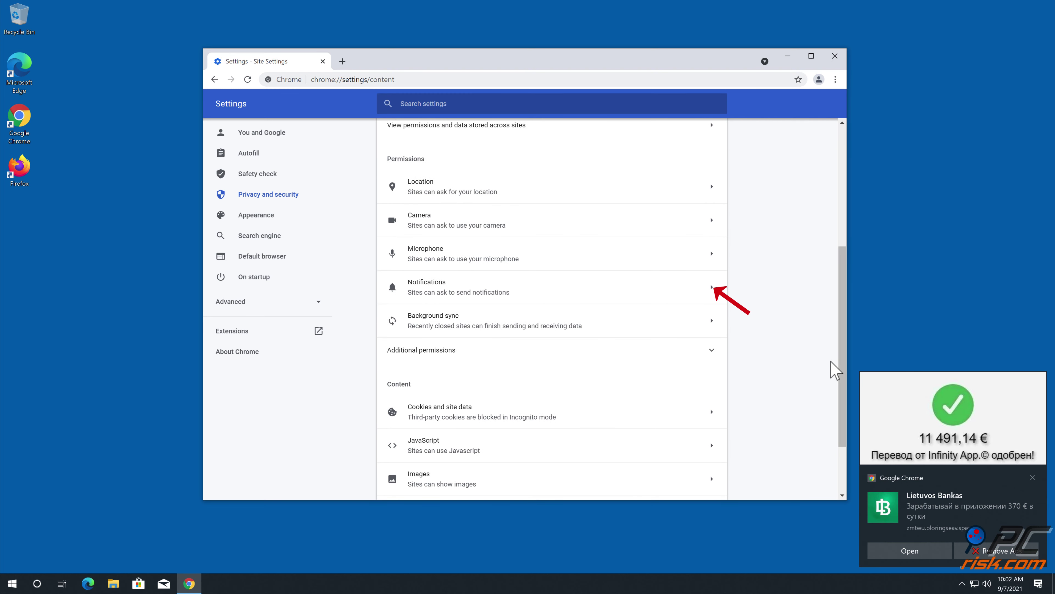
left_click(713, 293)
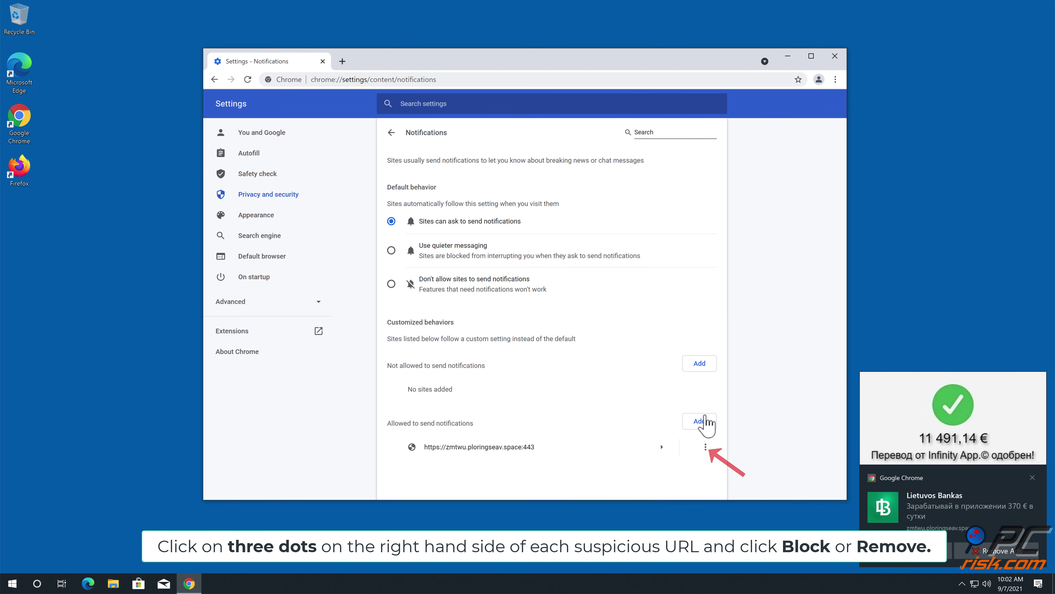
left_click(705, 447)
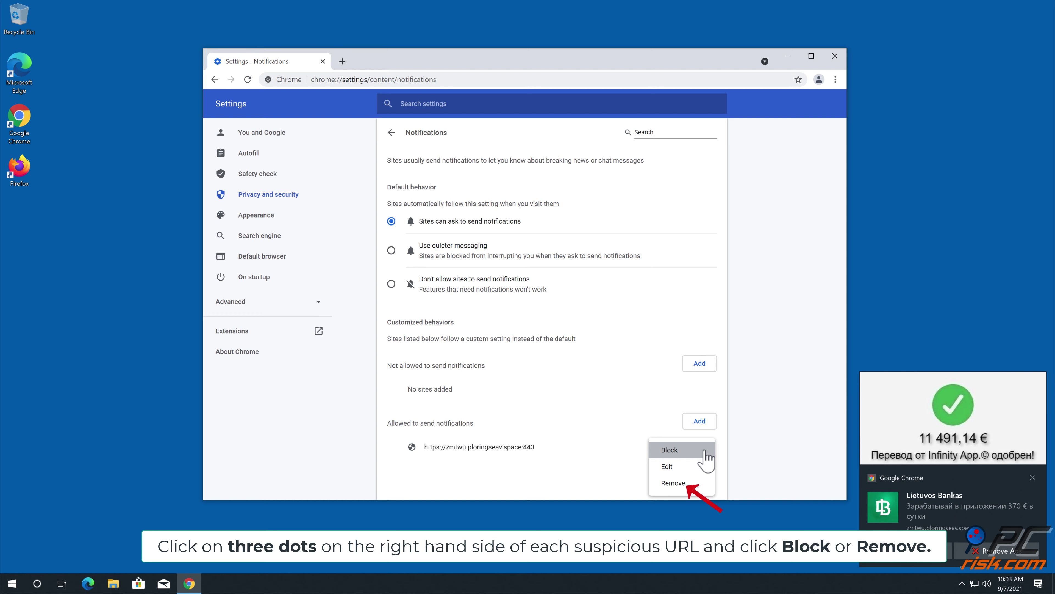
left_click(684, 484)
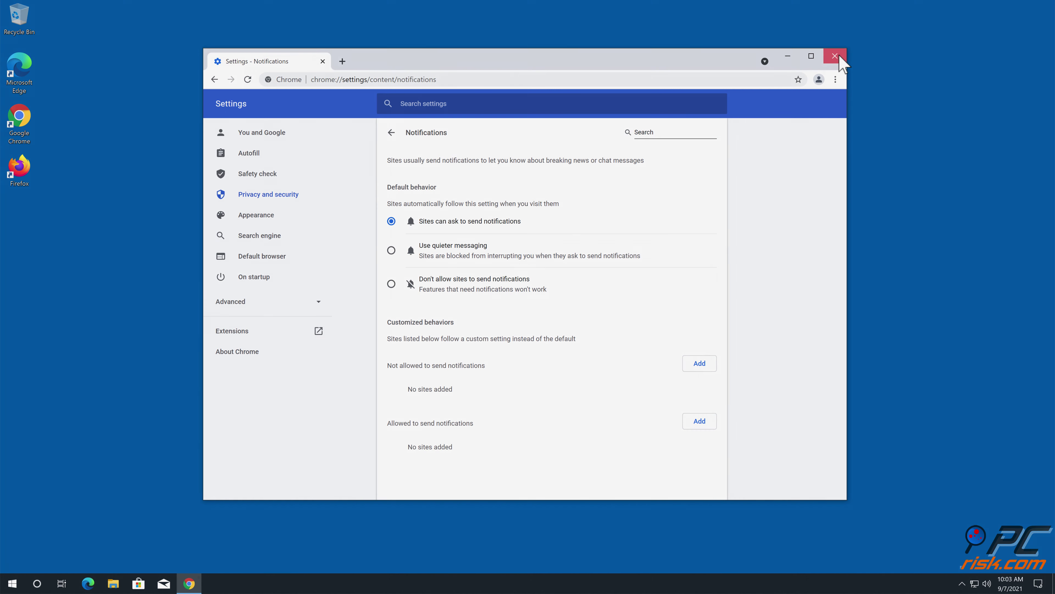
left_click(835, 56)
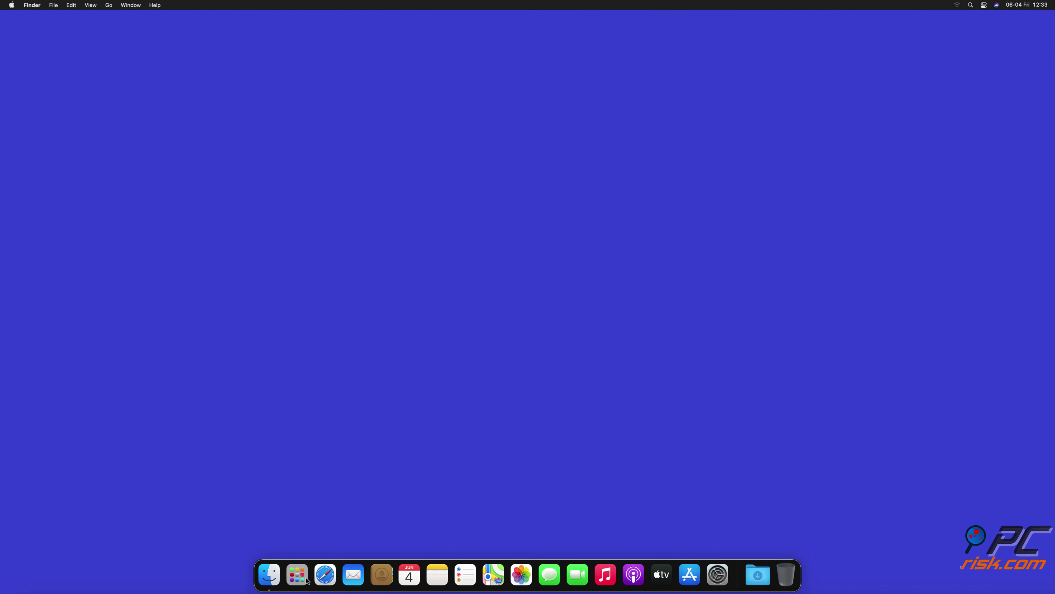
Open Safari on the Mac and go to the Notifications section of its Websites preferences
left_click(320, 577)
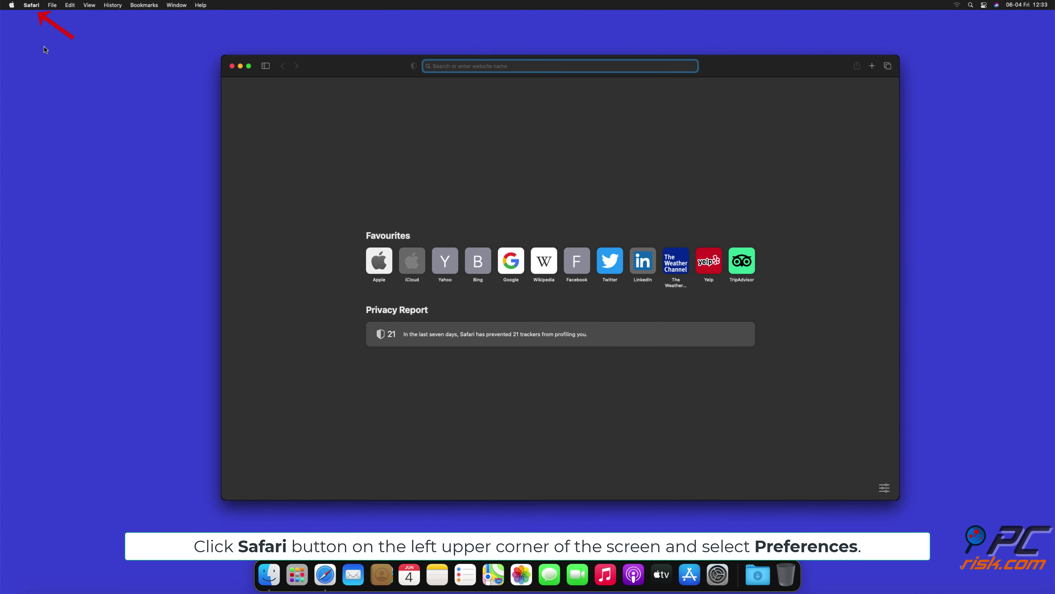
left_click(33, 5)
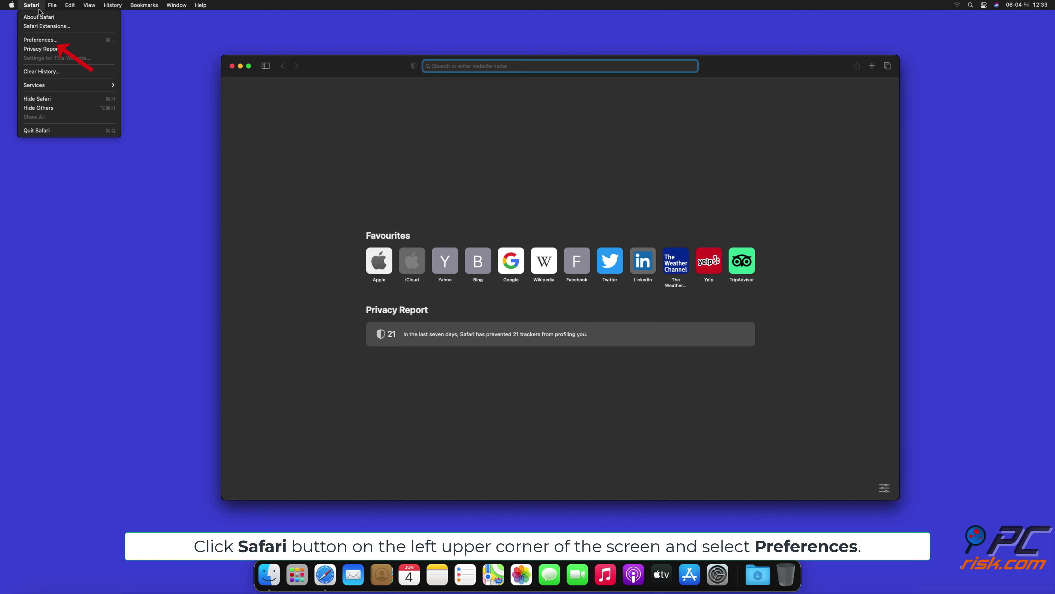
left_click(51, 39)
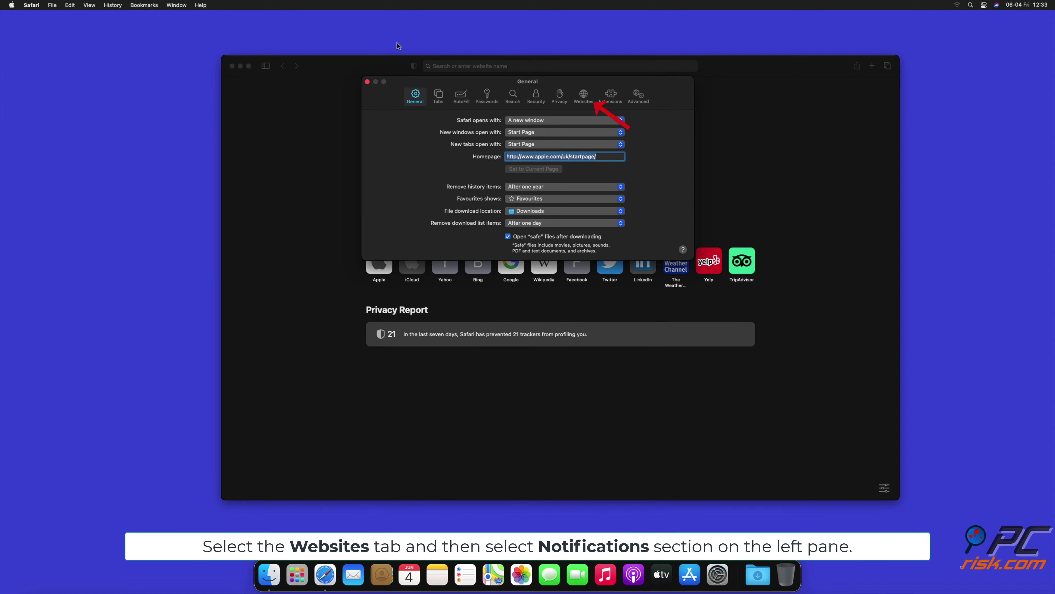
left_click(583, 97)
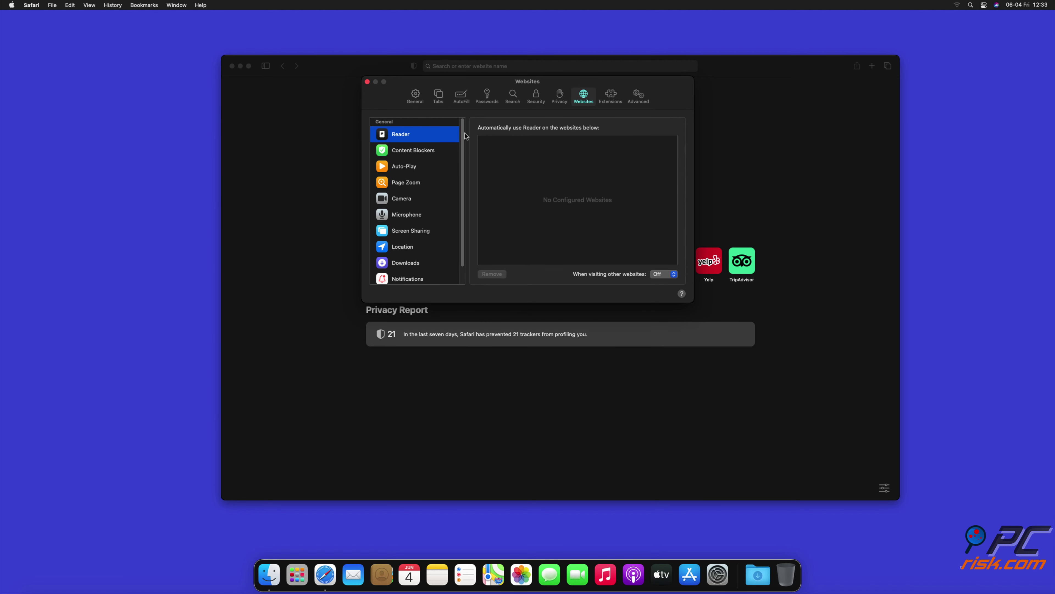
scroll(464, 137, "down", 2)
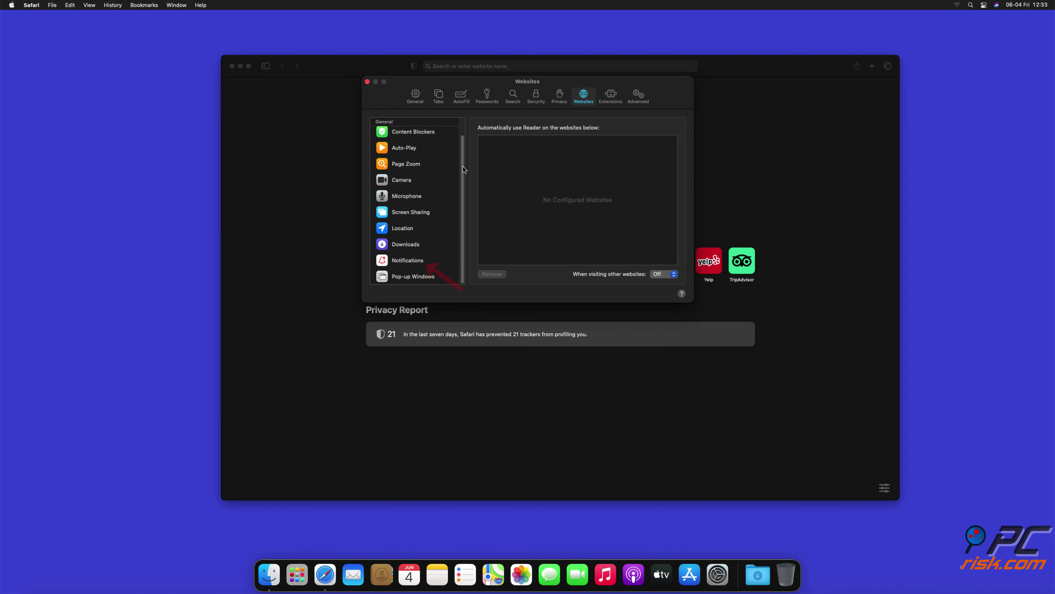
left_click(407, 261)
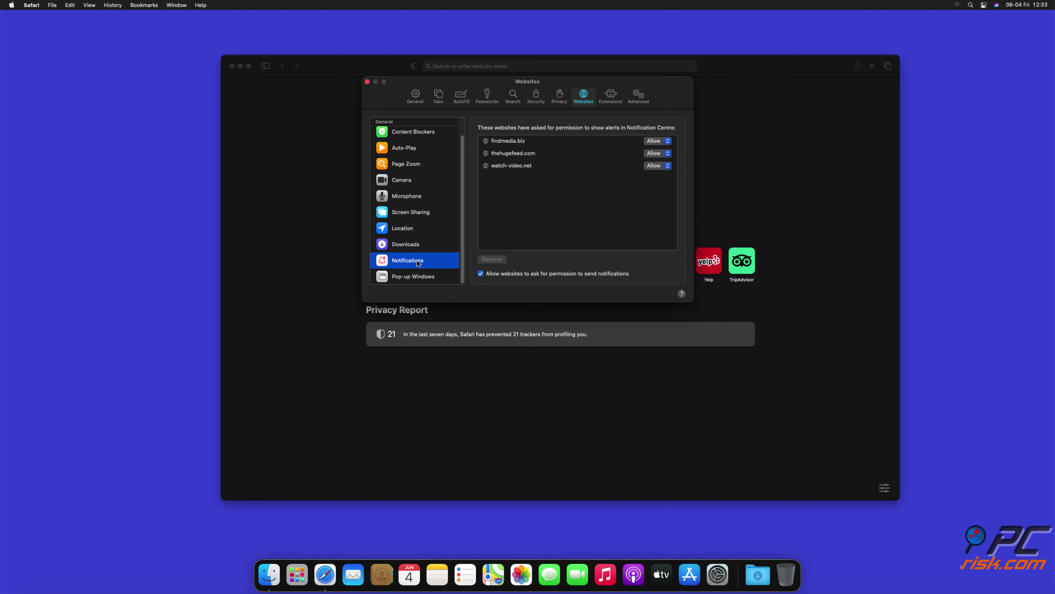
Set the notification permission to Deny for findmedia.biz, thehugefeed.com and watch-video.net, and close the preferences and Safari window
left_click(668, 141)
left_click(662, 152)
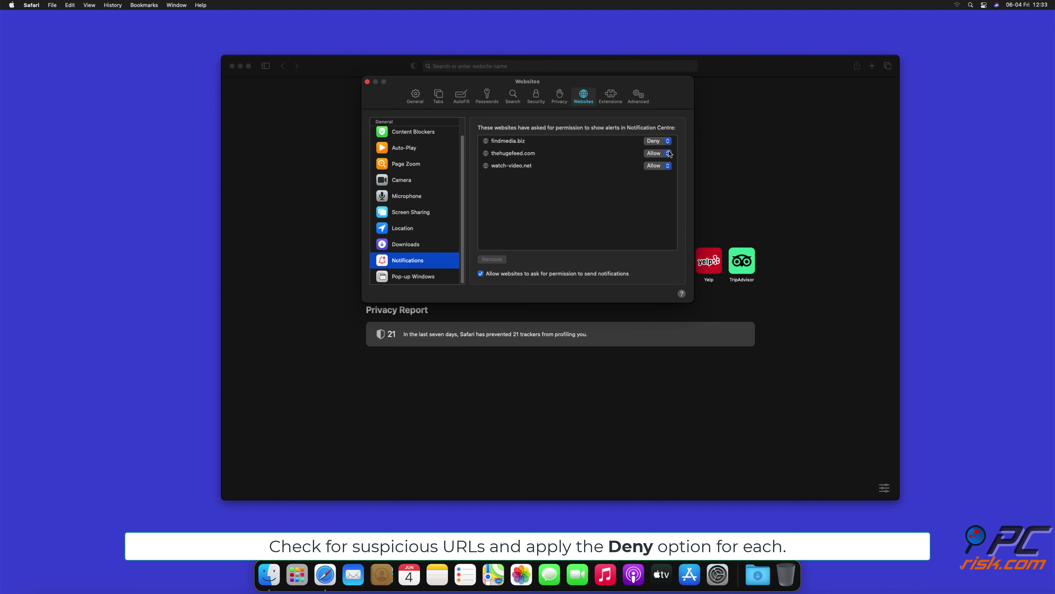
left_click(668, 153)
left_click(657, 164)
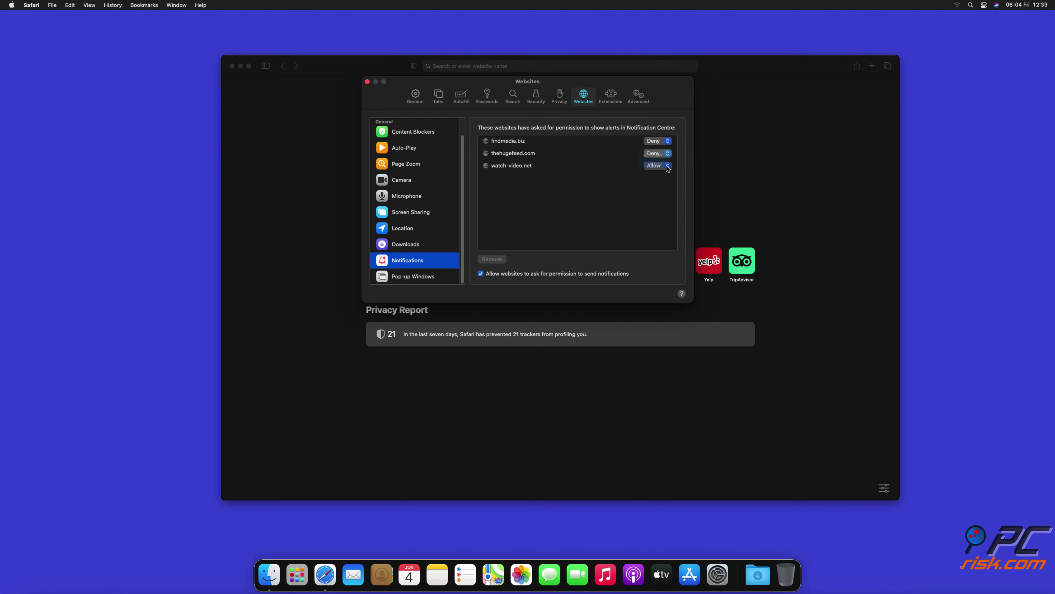
left_click(669, 166)
left_click(657, 176)
left_click(367, 82)
left_click(233, 66)
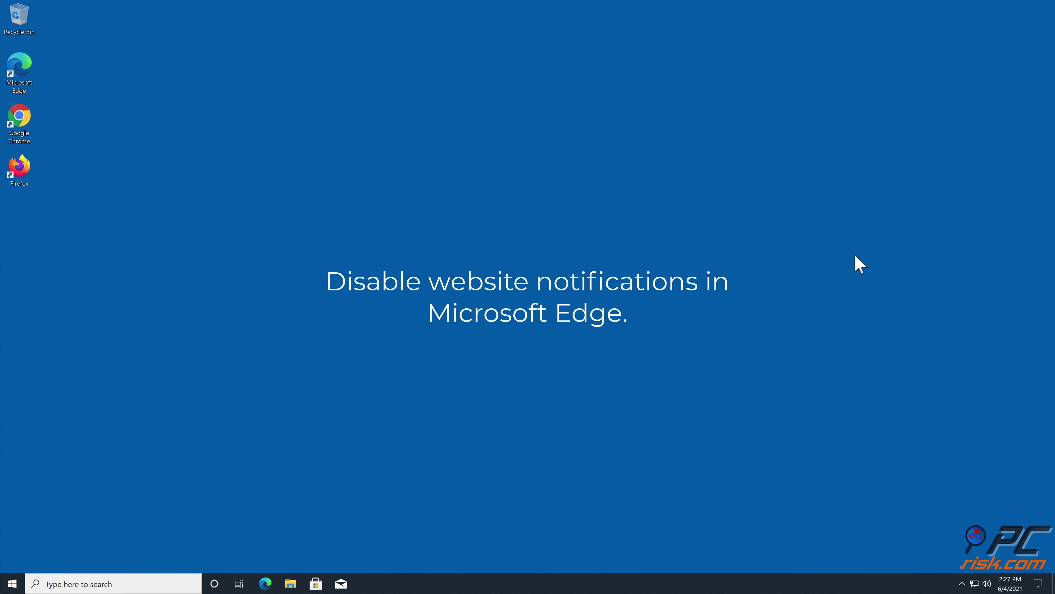
Open Microsoft Edge and go to the Notifications permissions under Cookies and site permissions in its settings
double_click(27, 88)
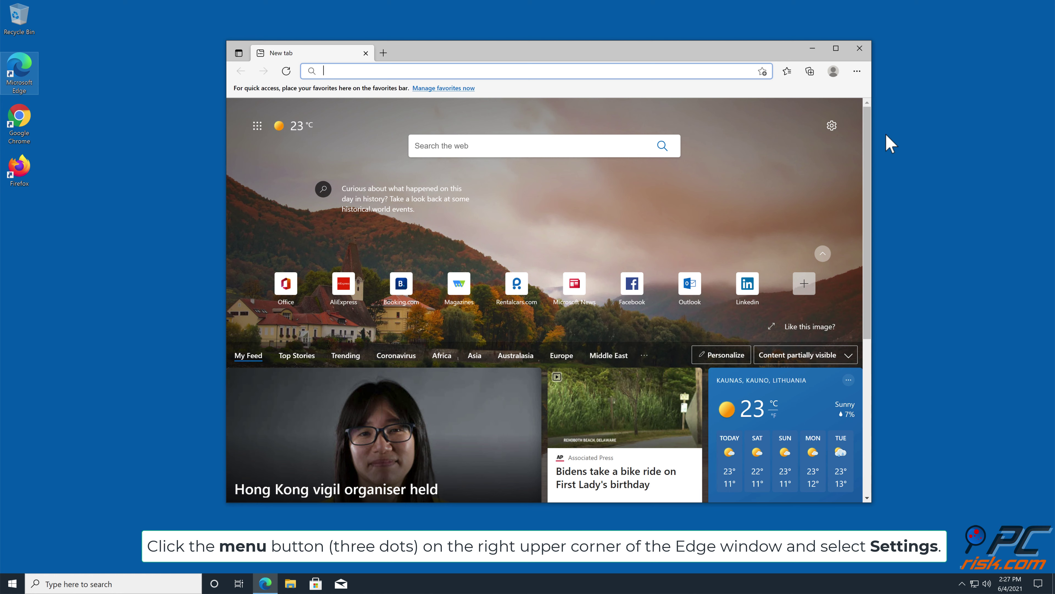
left_click(858, 73)
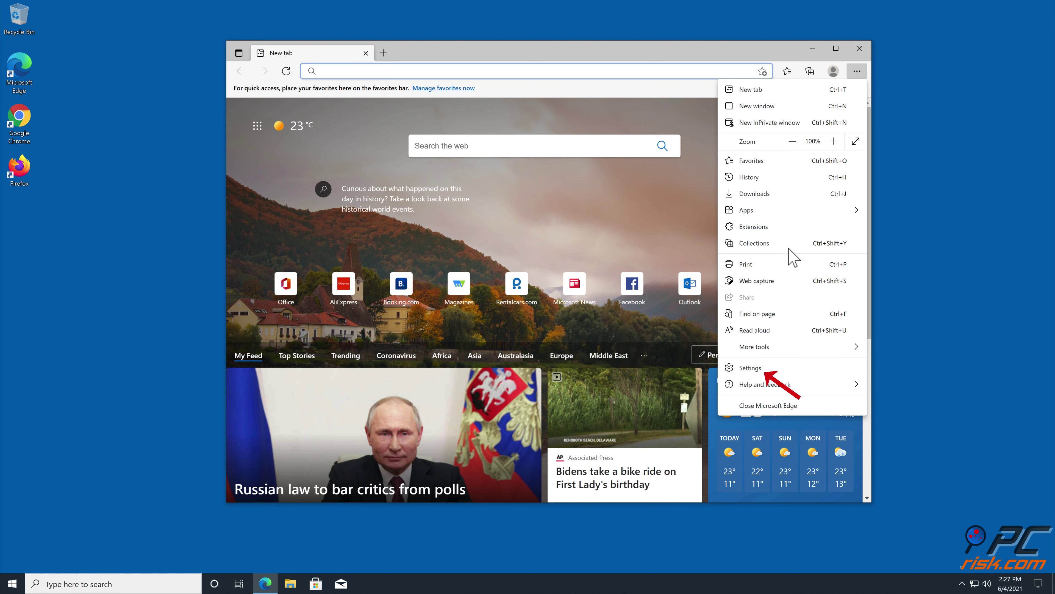
left_click(758, 368)
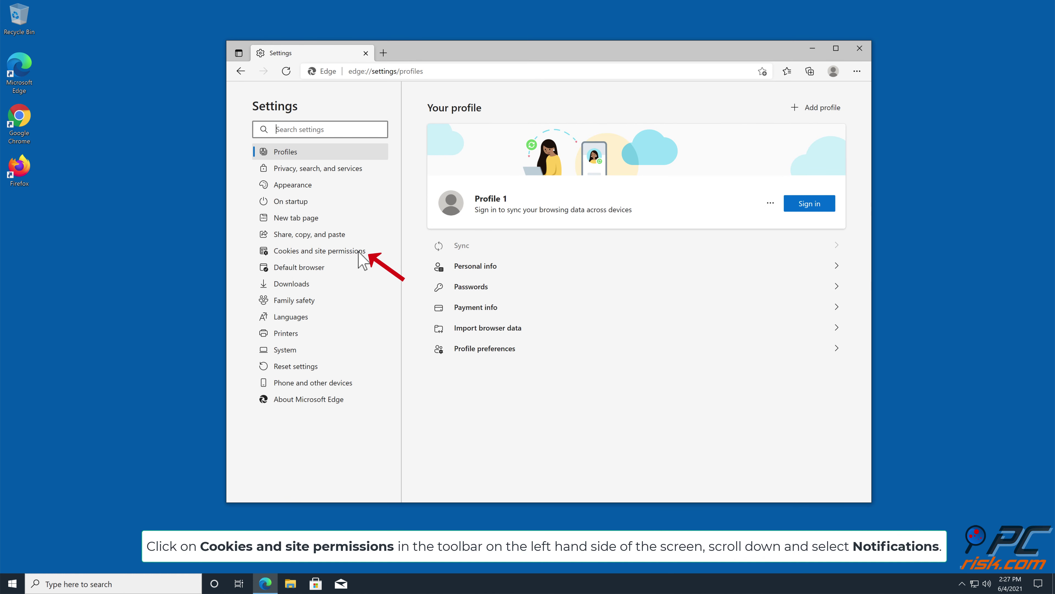
left_click(341, 251)
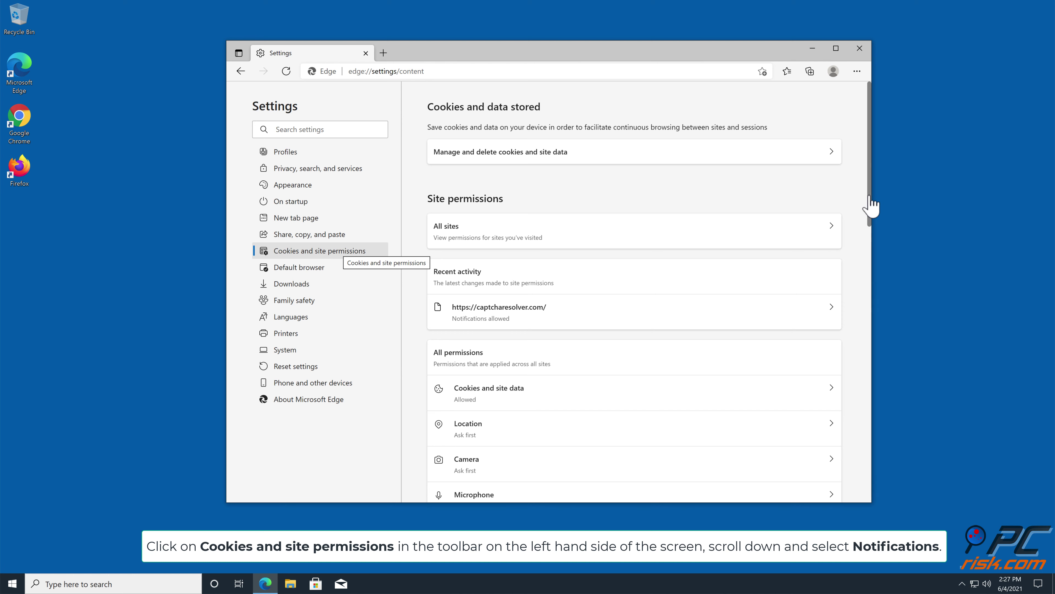
left_click_drag(870, 196, 867, 242)
left_click_drag(870, 265, 867, 291)
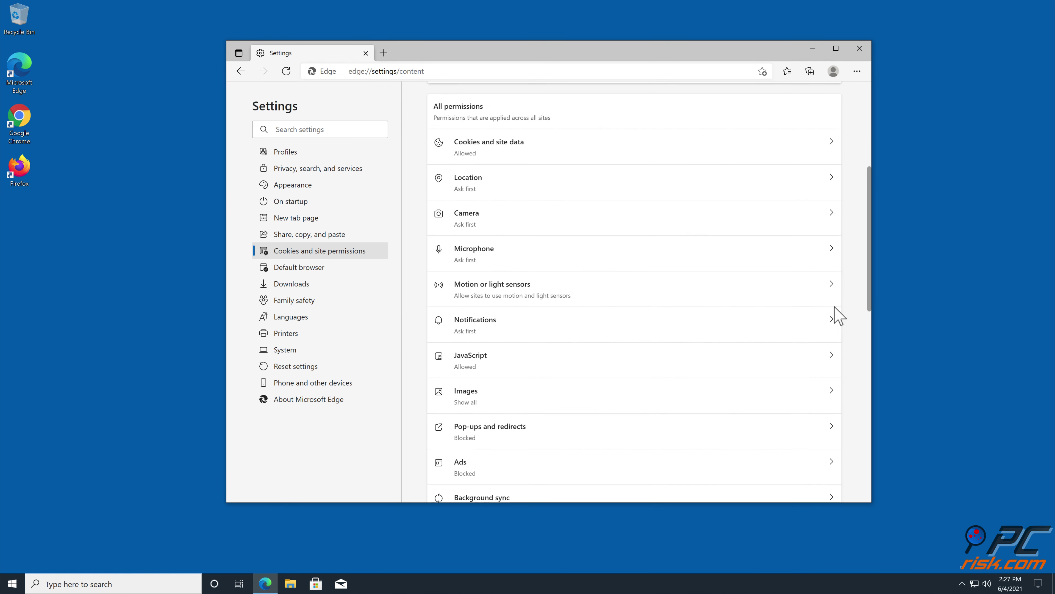
left_click(830, 320)
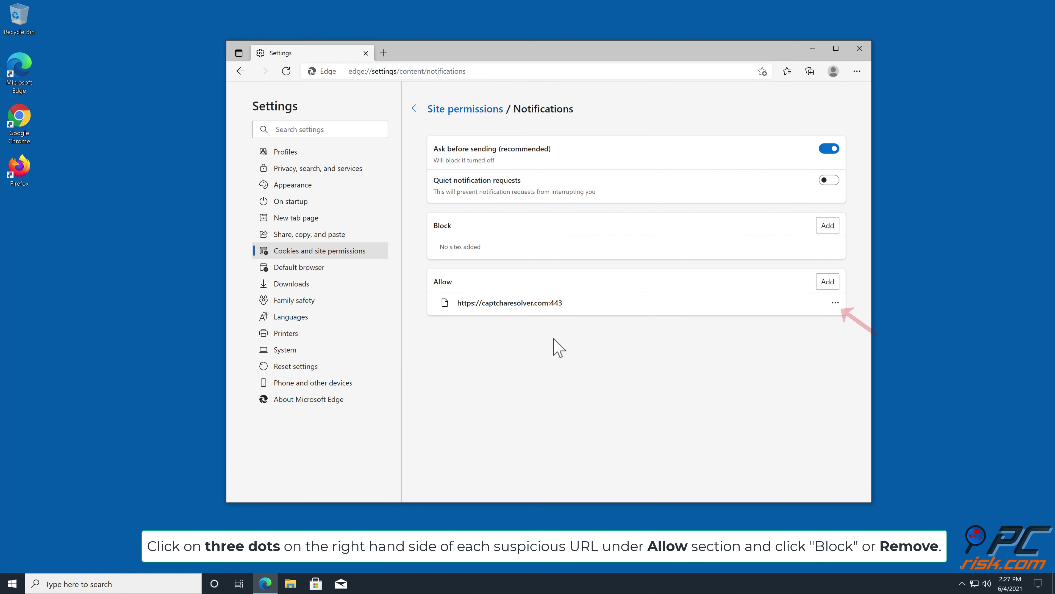
left_click(835, 303)
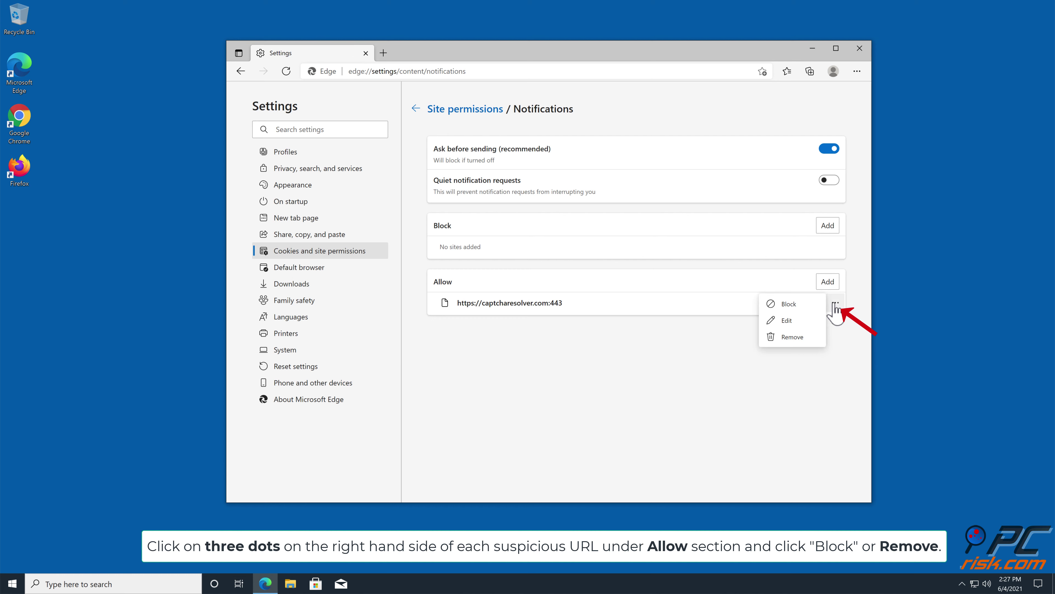
left_click(794, 336)
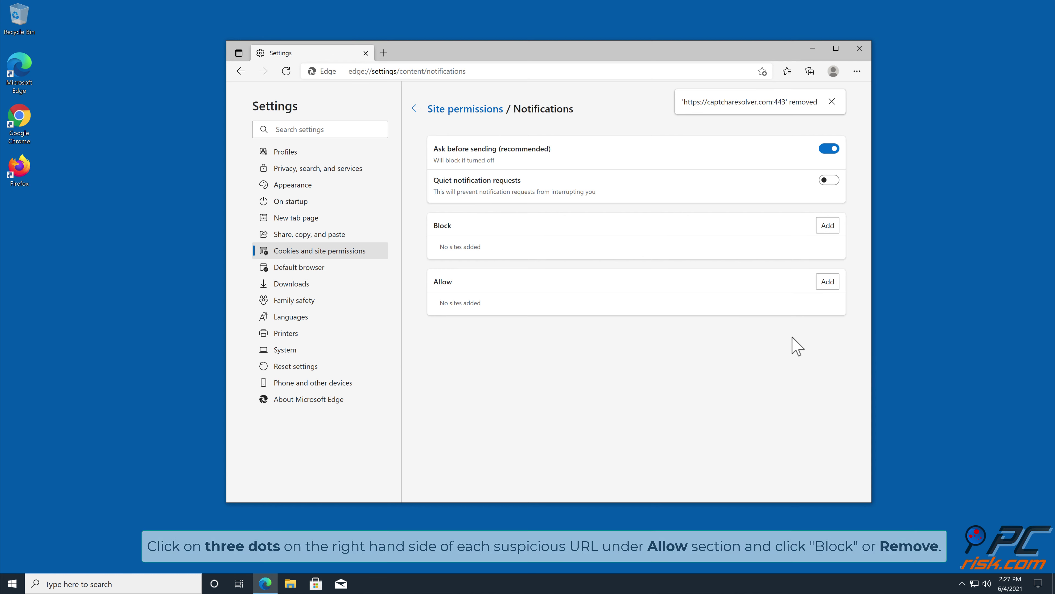
left_click(859, 48)
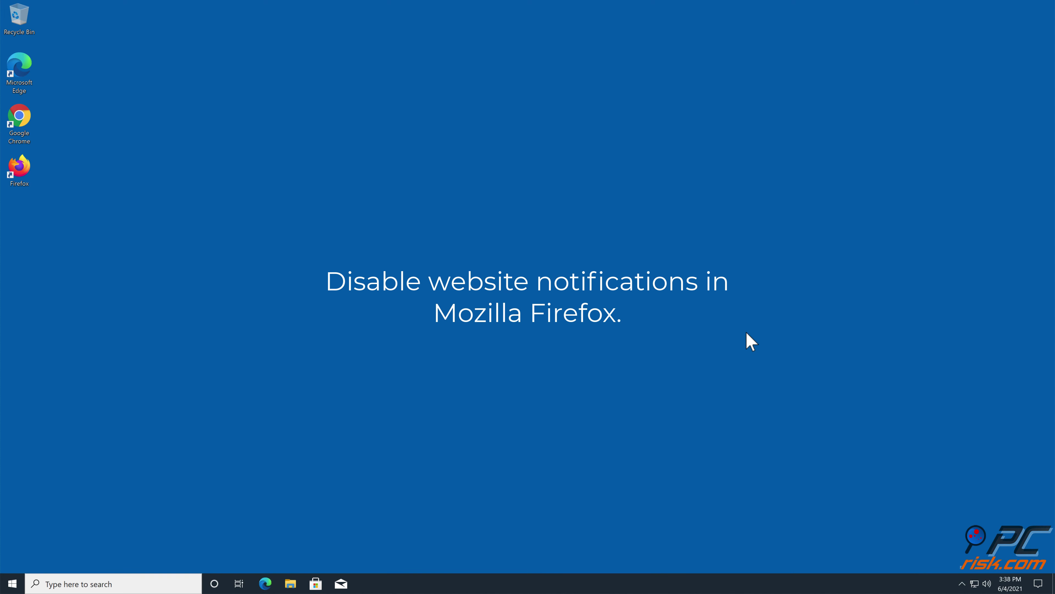
Open Firefox and bring up the Notifications permission settings under Privacy & Security
double_click(28, 170)
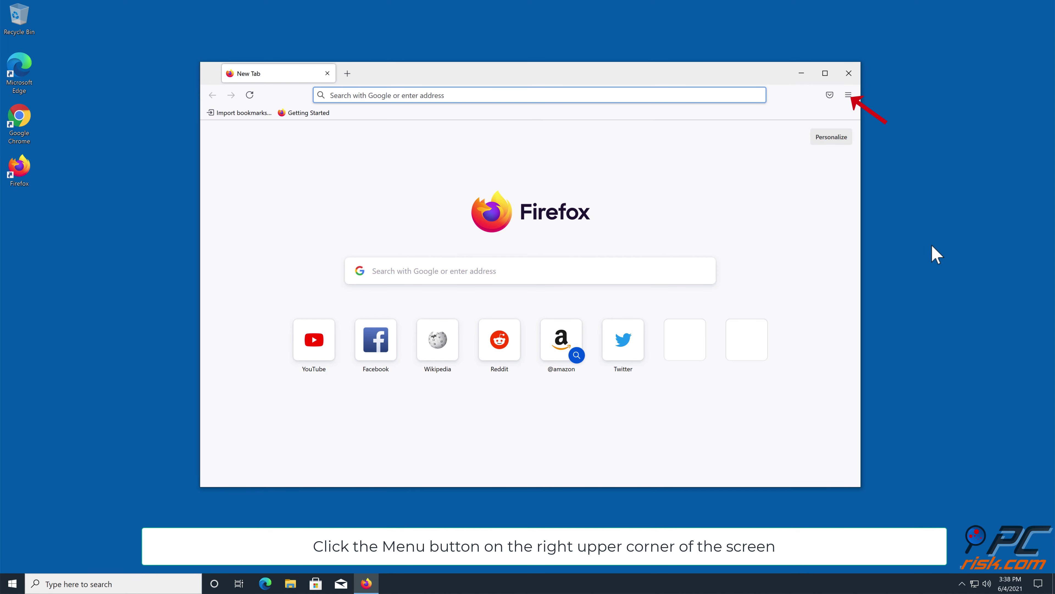
left_click(849, 95)
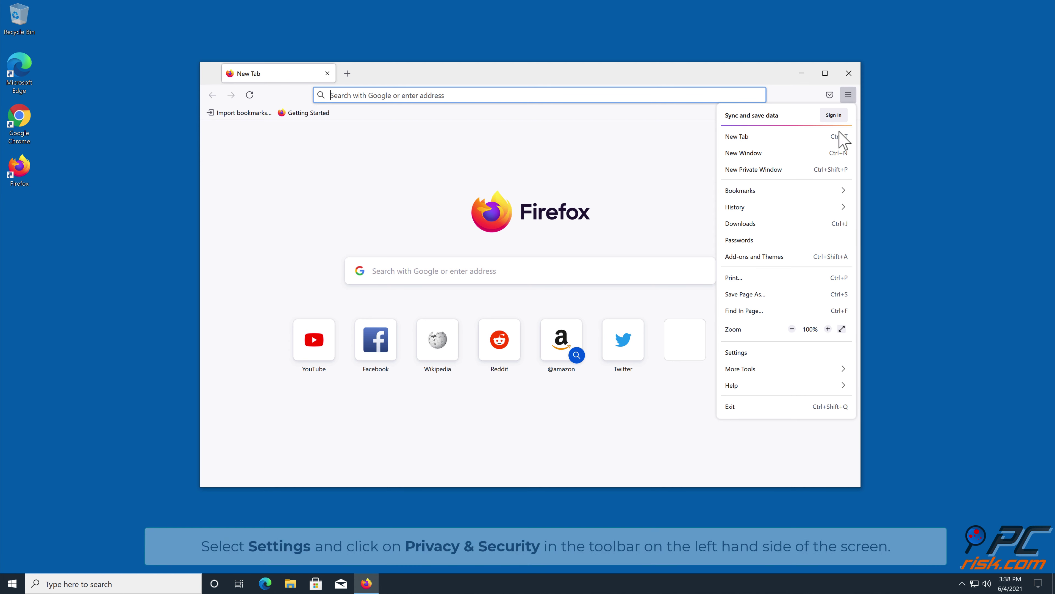
left_click(736, 353)
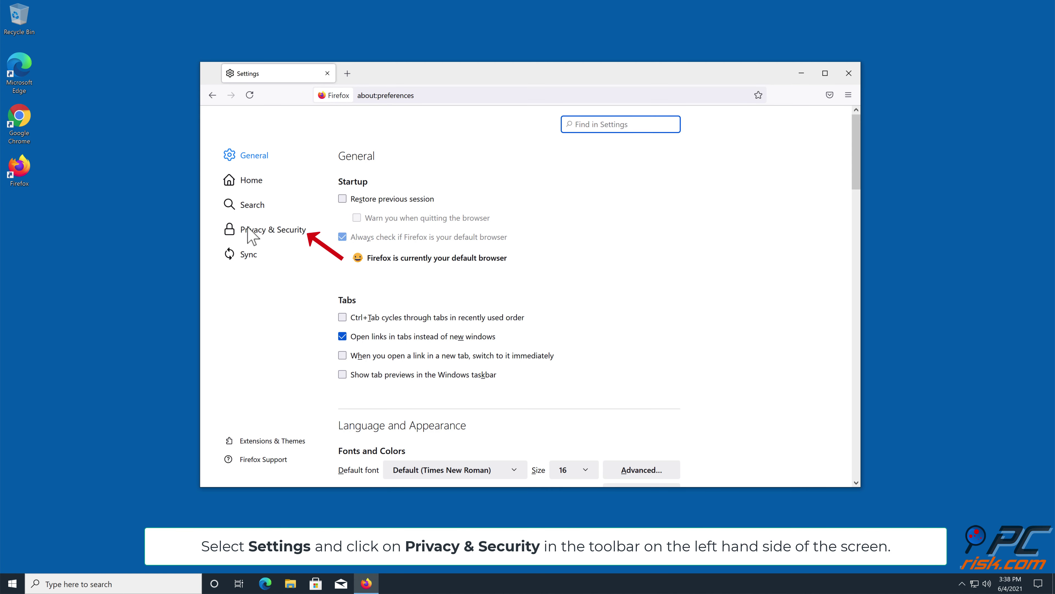
left_click(256, 235)
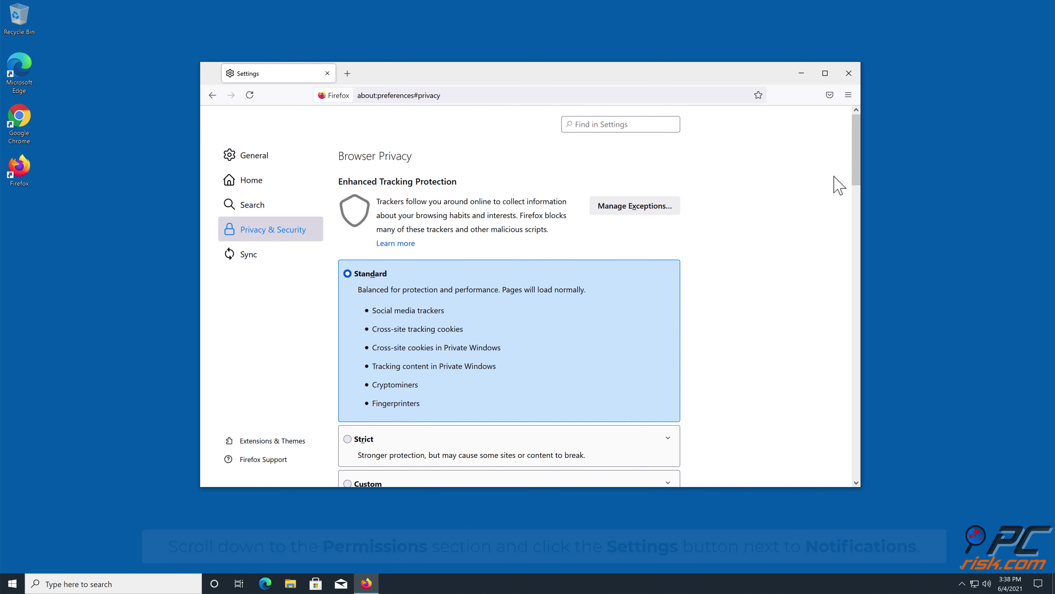
mouse_move(856, 147)
left_mouse_down()
mouse_move(850, 248)
mouse_move(834, 306)
mouse_move(840, 337)
left_mouse_up()
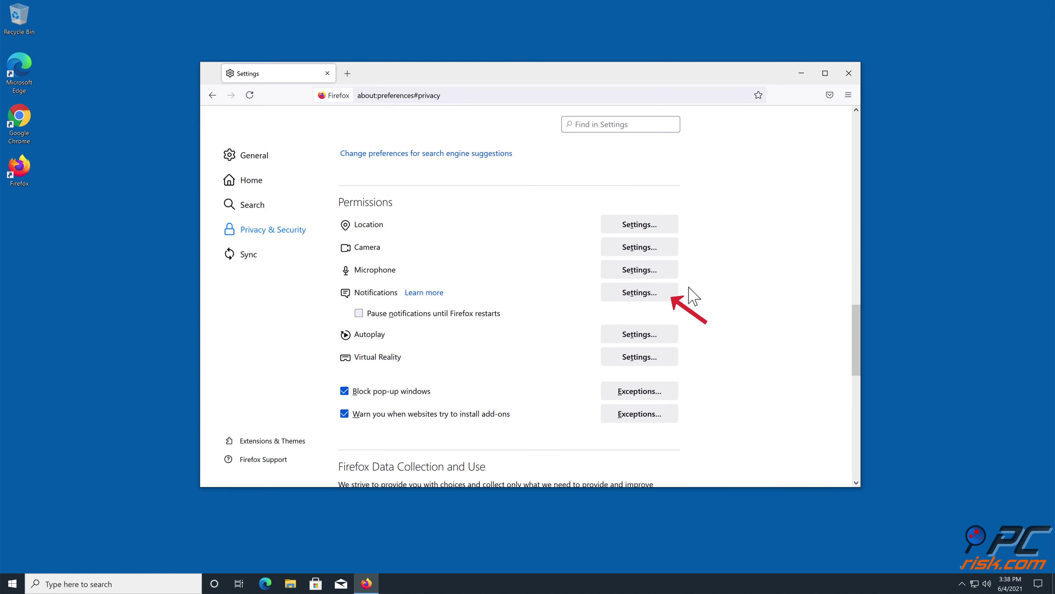
left_click(635, 293)
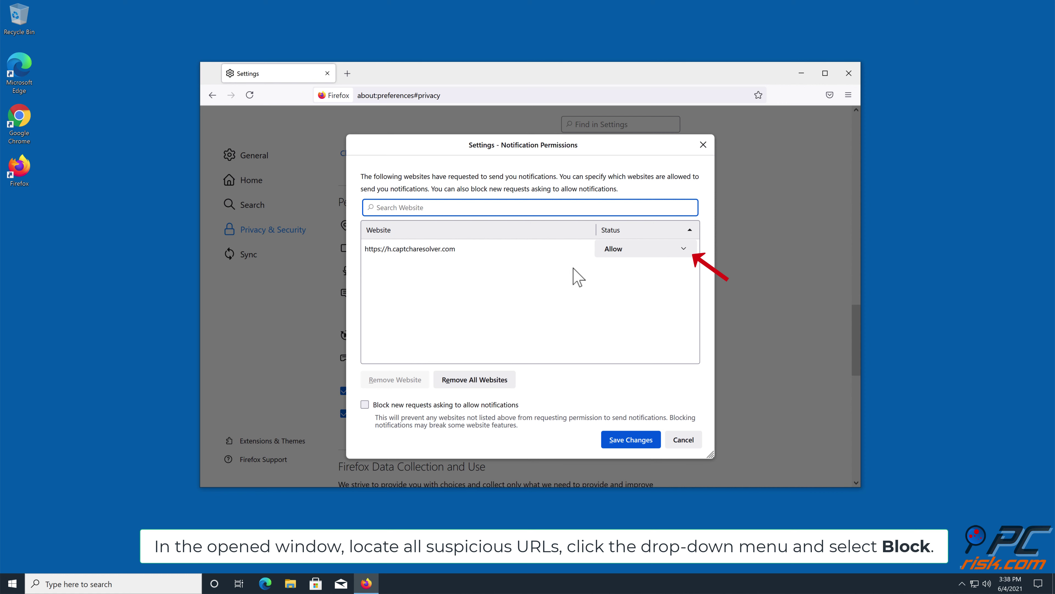
left_click(684, 250)
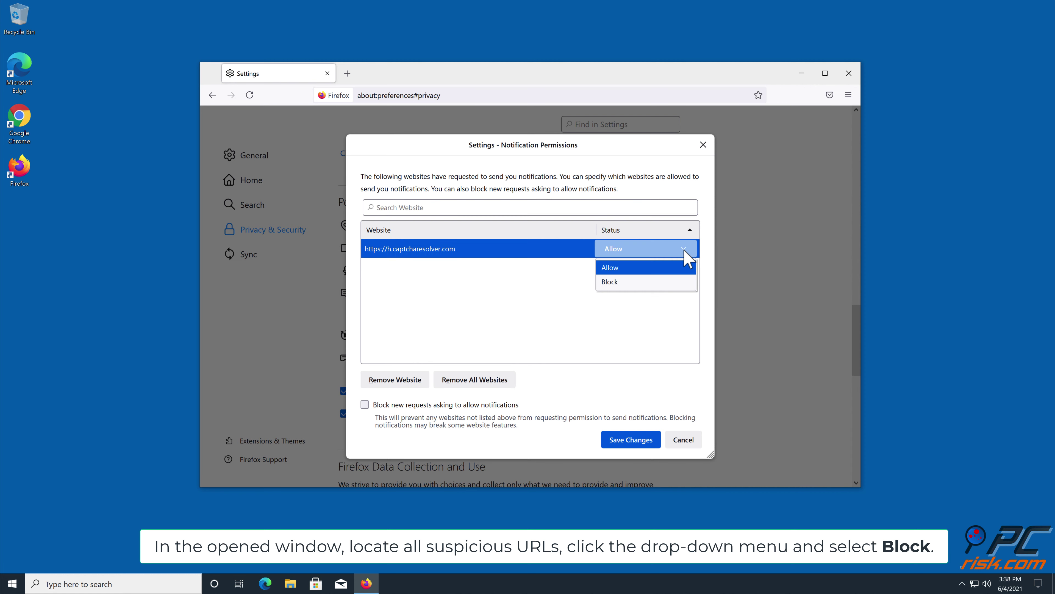
left_click(627, 283)
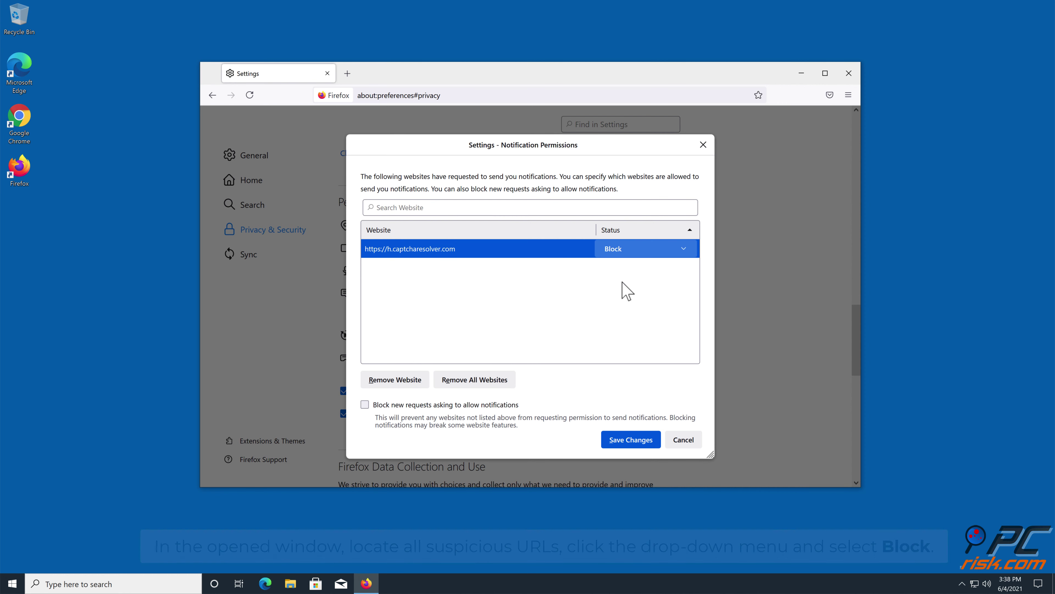
left_click(630, 441)
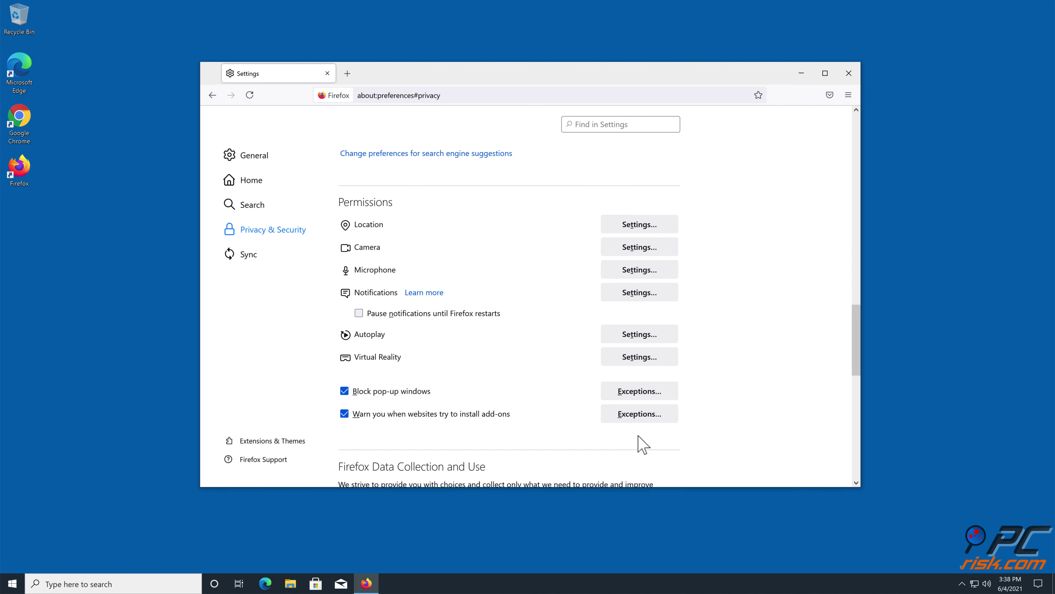
left_click(848, 73)
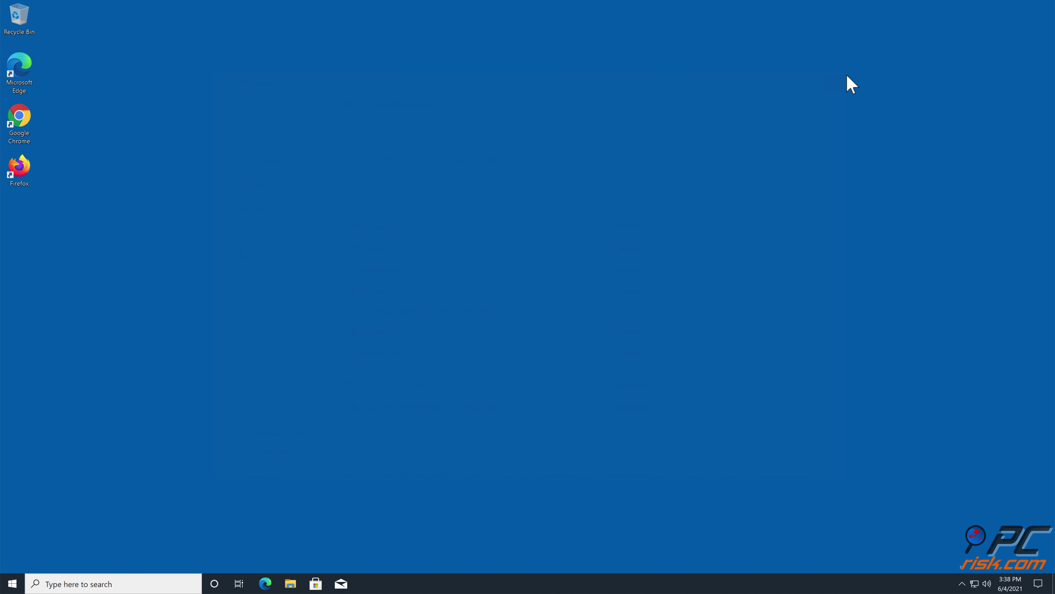